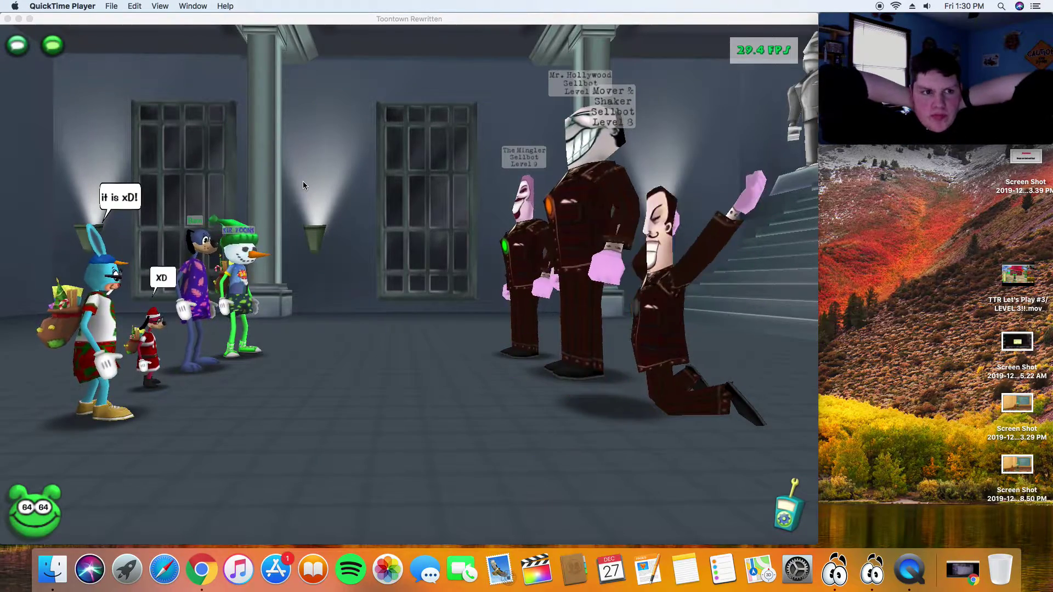
Step: Focus the game window so the toon can walk into the three Sellbot cogs
click(303, 181)
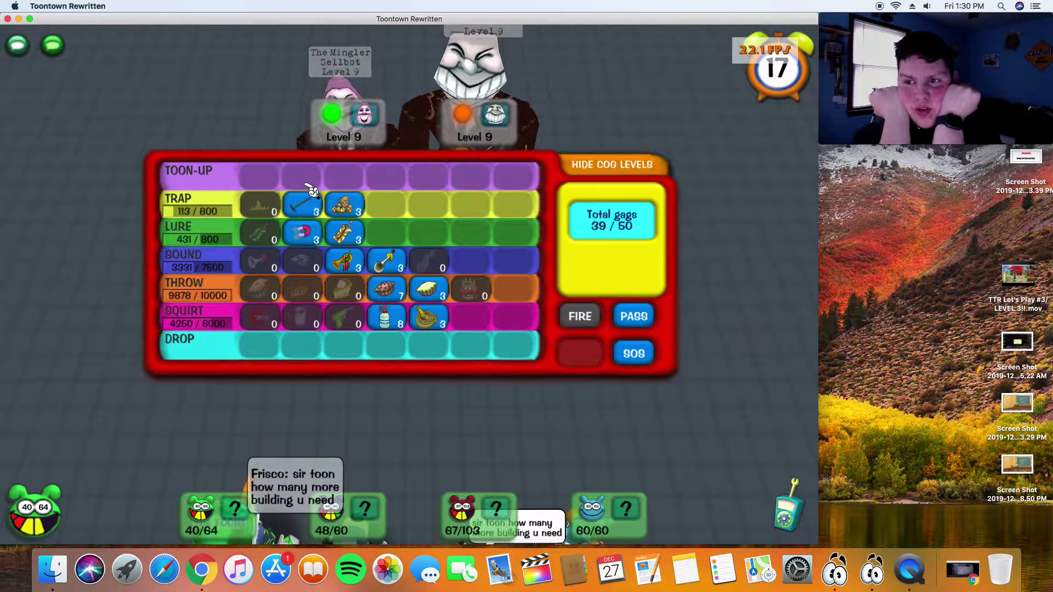
Step: Throw a Cream Pie at the leftmost cog, brighten the screen, and browse emotion chat phrases
click(428, 291)
click(379, 234)
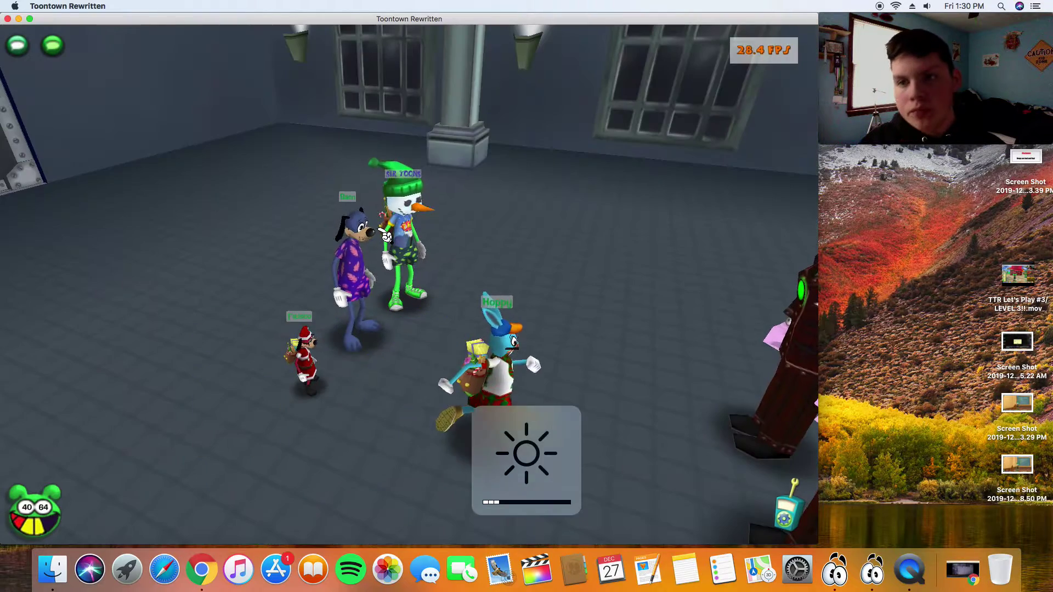
key(F2)
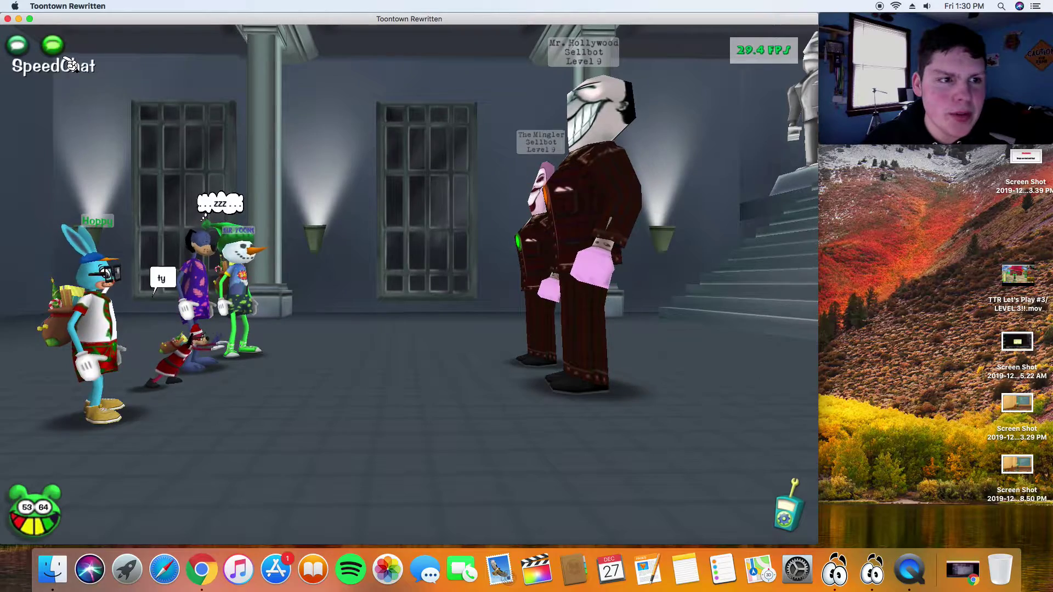
click(51, 44)
mouse_move(220, 140)
click(214, 132)
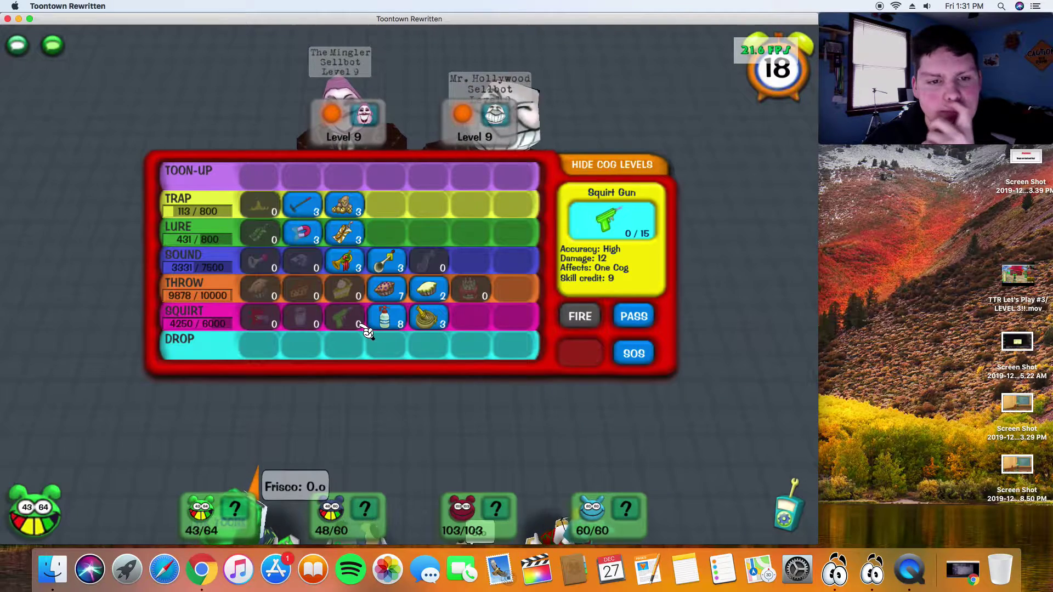
Step: Squirt The Mingler with the Fire Hose gag
click(424, 318)
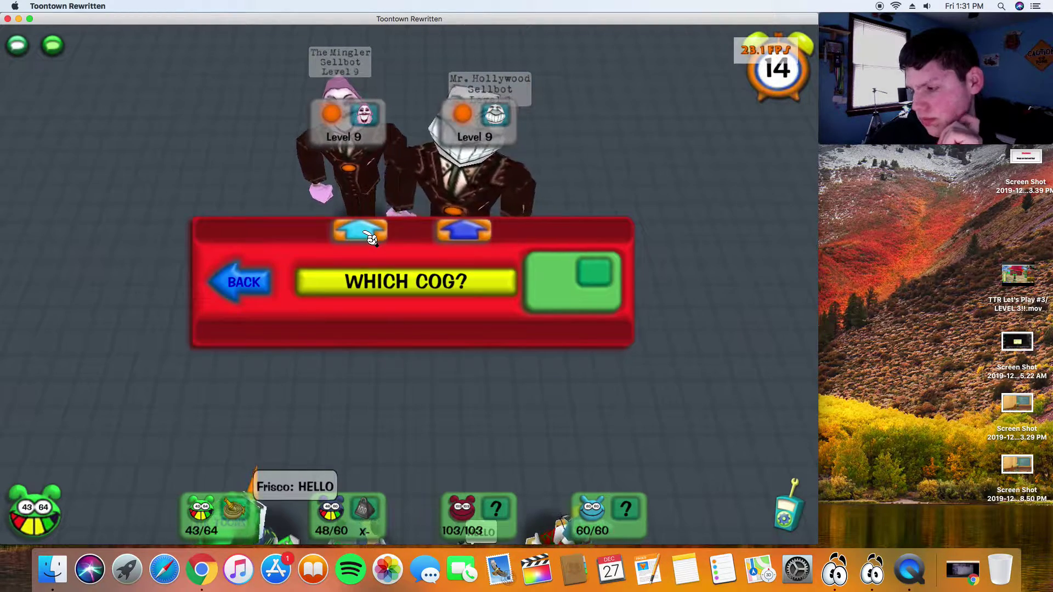
click(362, 234)
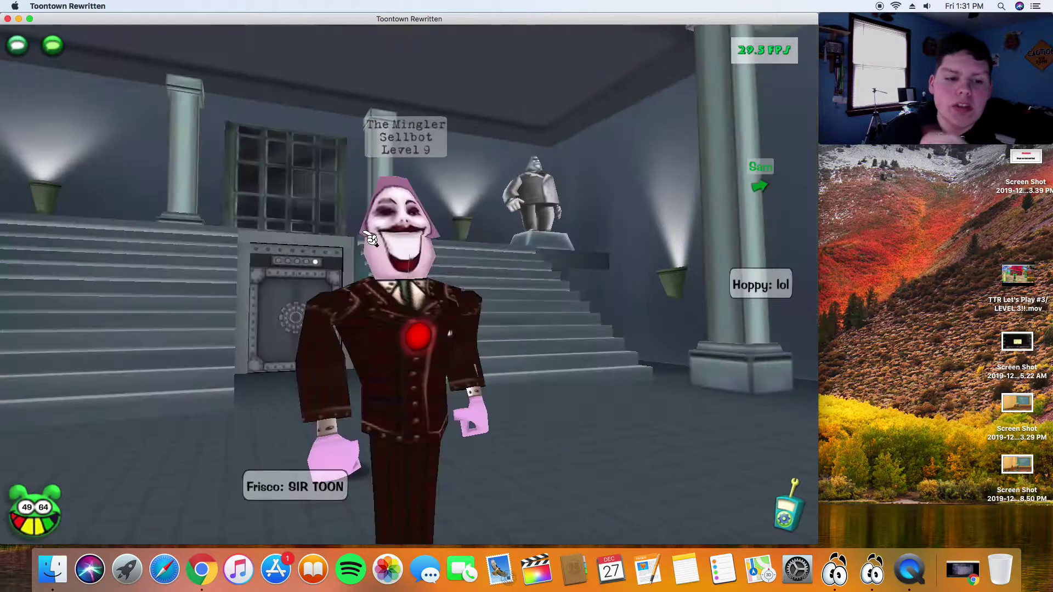
text(wha)
Step: Send a quick chat, throw a Whole Cream Pie at The Mingler, and send another chat
key(Return)
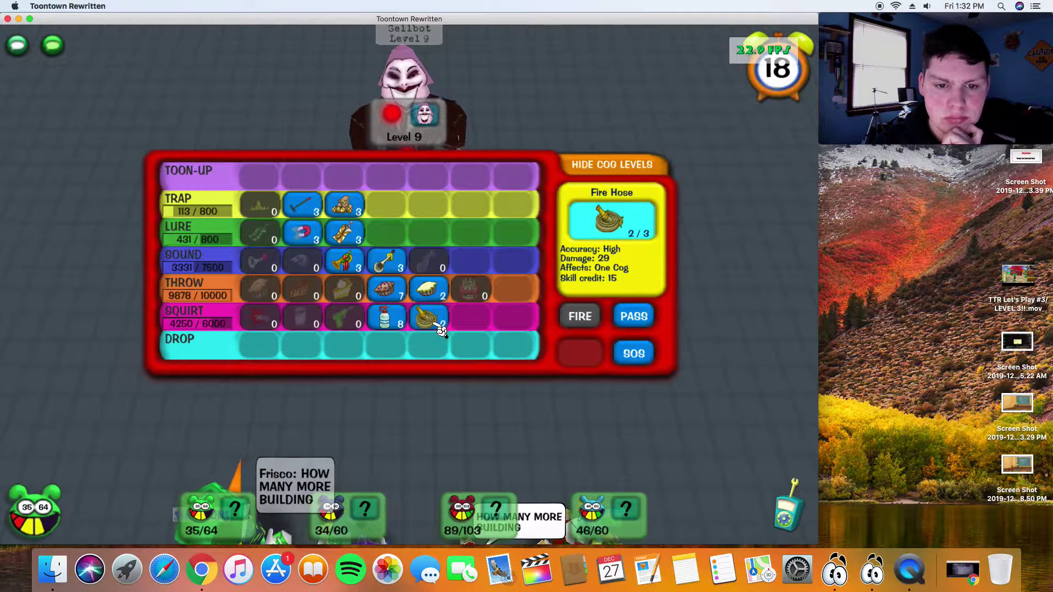
click(432, 299)
key(t)
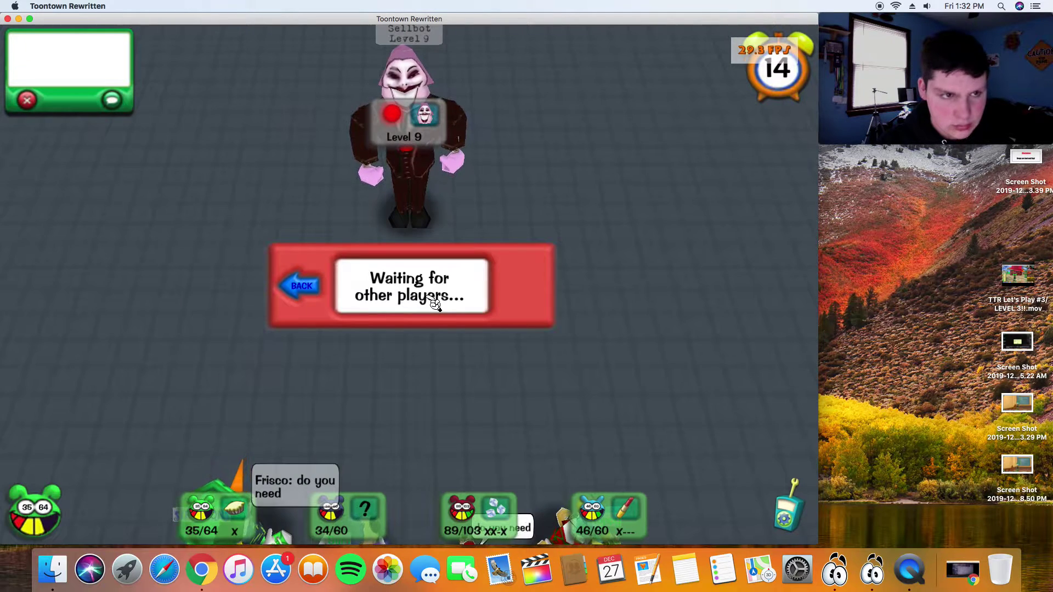
text(10)
key(Return)
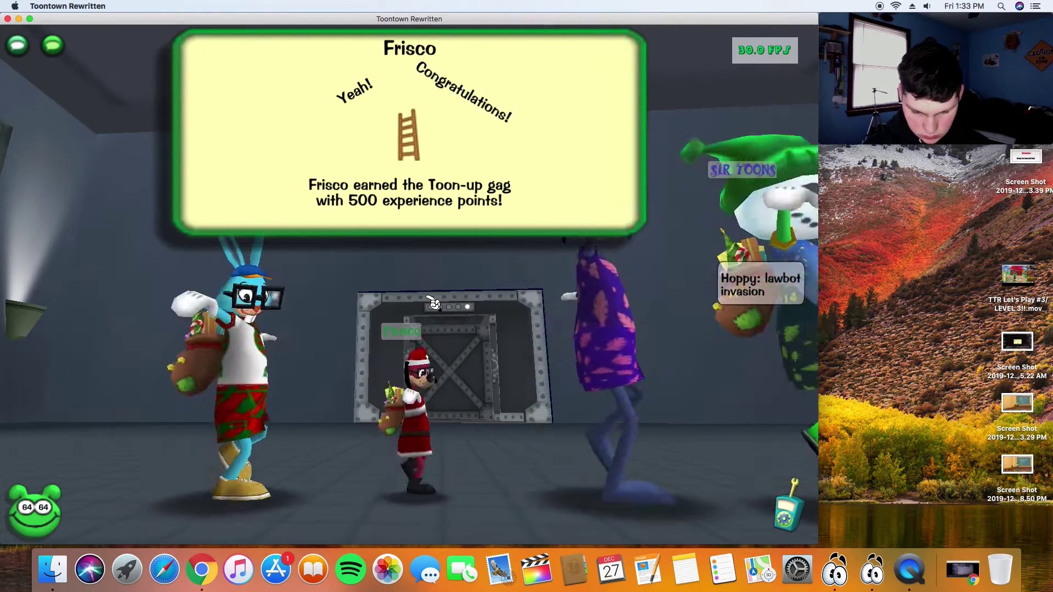
text(ok)
Step: Reply 'ok' in chat while the reward screen plays
key(Return)
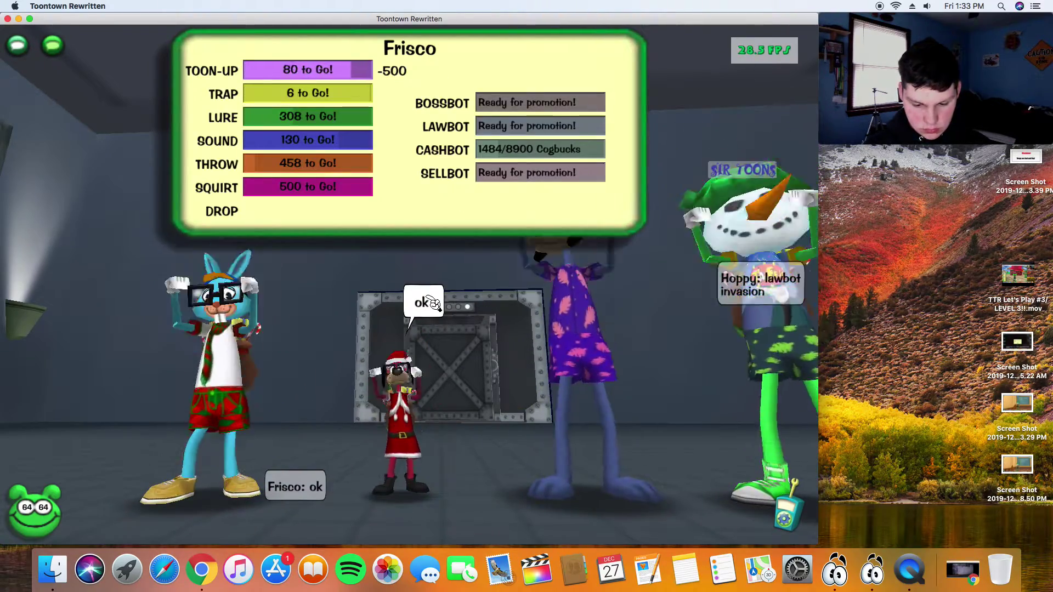